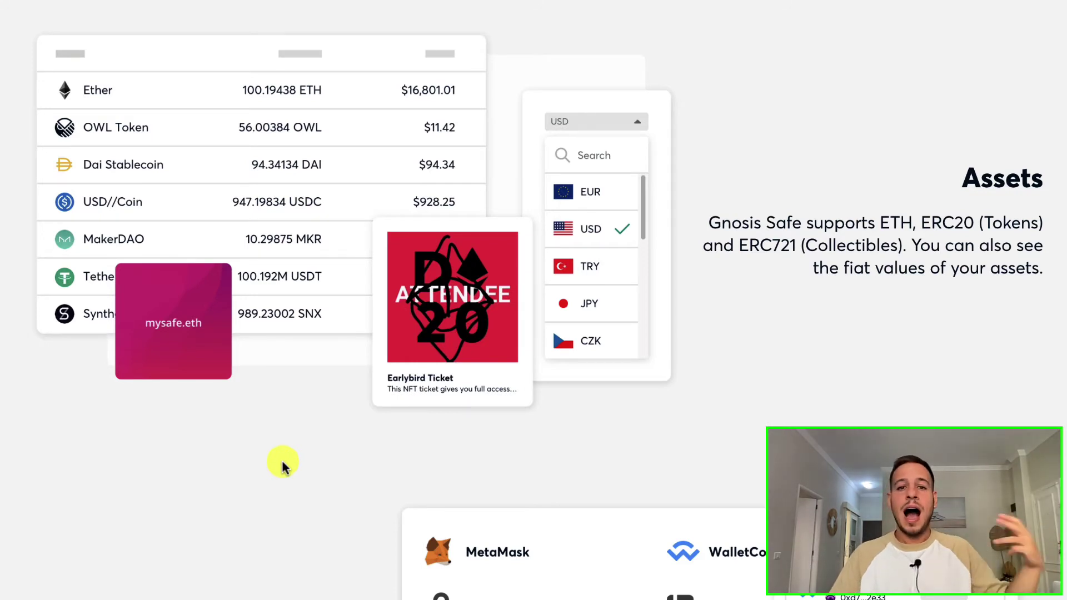
Read through the Gnosis Safe homepage sections on supported wallets and Safe Apps
scroll(324, 553, down, 8)
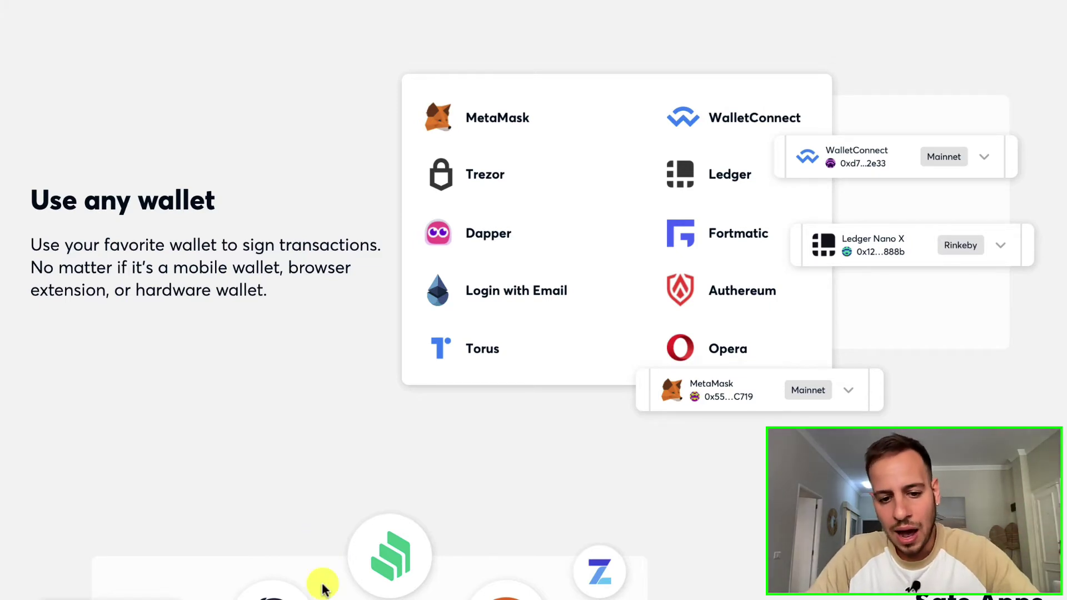
scroll(323, 577, down, 4)
scroll(323, 588, down, 5)
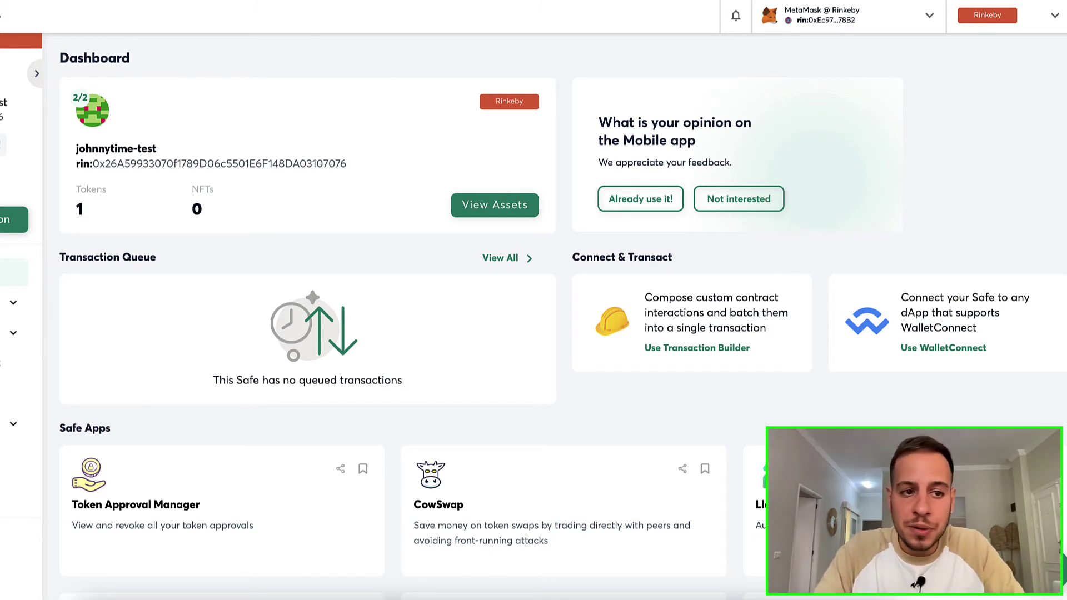
Look through the available networks without switching, view the Safe's coin assets, and return to the dashboard
click(991, 13)
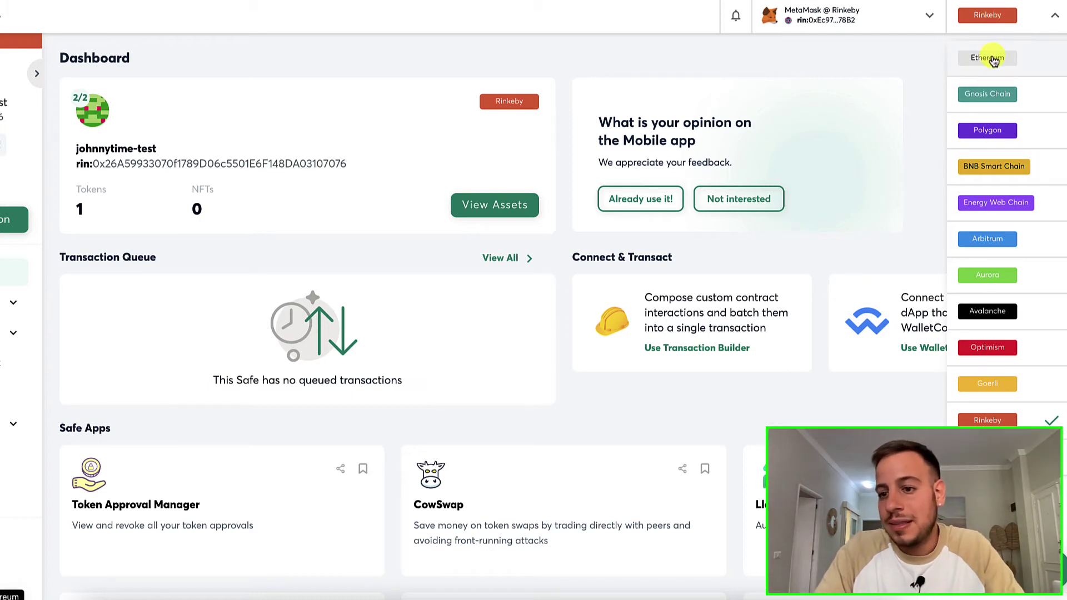
click(992, 15)
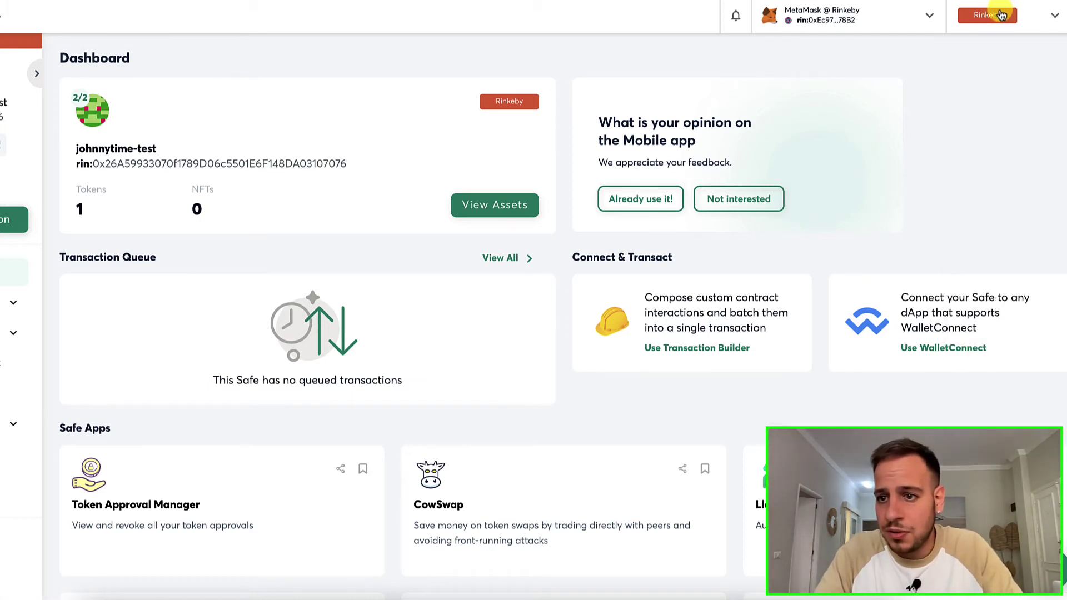
click(991, 17)
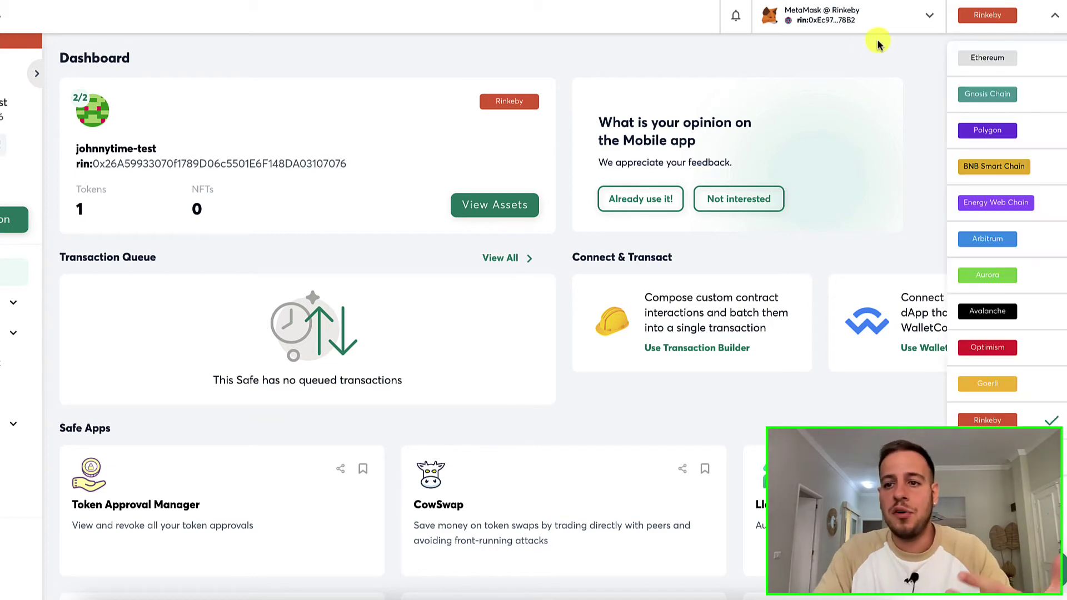
click(857, 62)
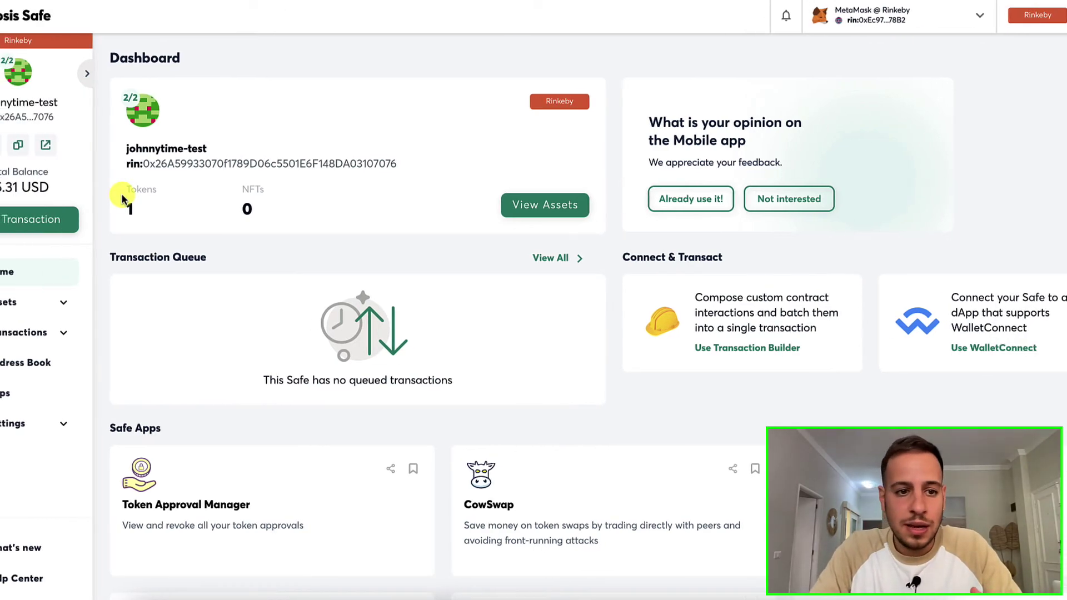
click(95, 199)
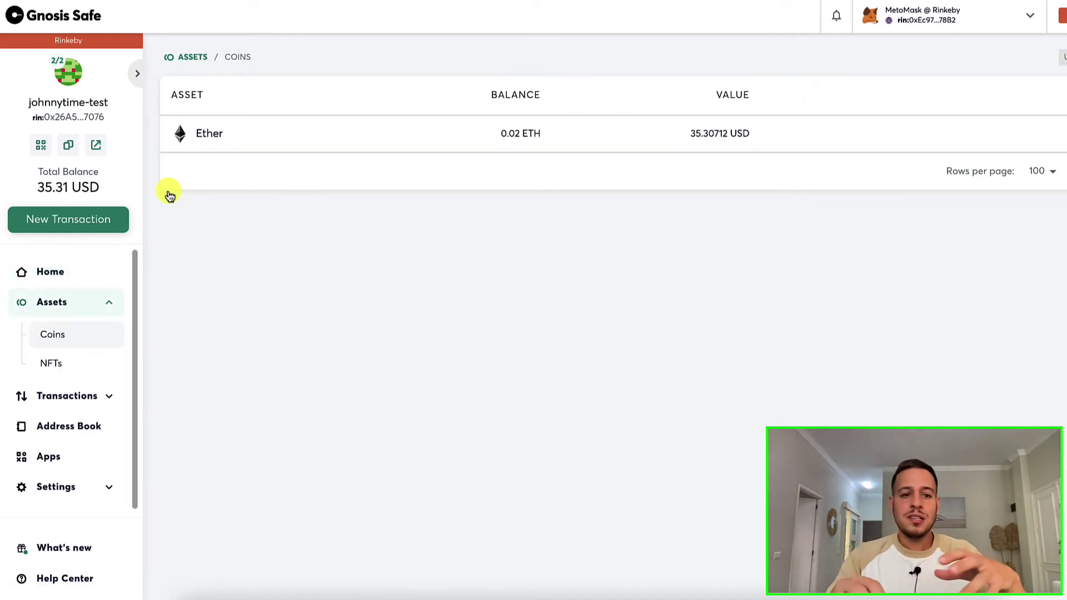
click(44, 272)
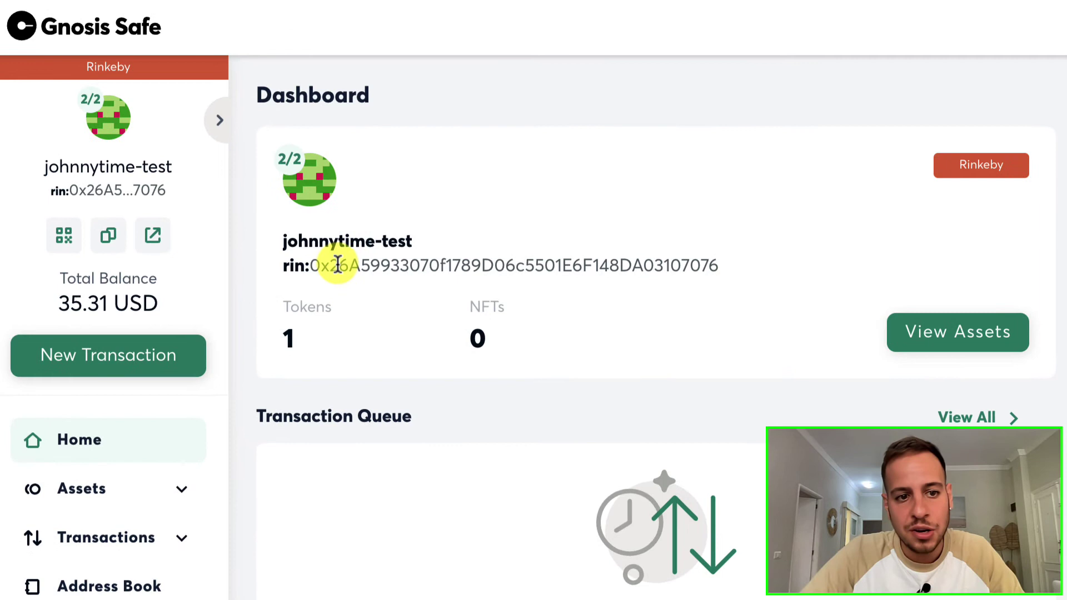
Copy the Safe's address from the dashboard and look it up in Etherscan on the Rinkeby testnet
double_click(227, 178)
key(ctrl+c)
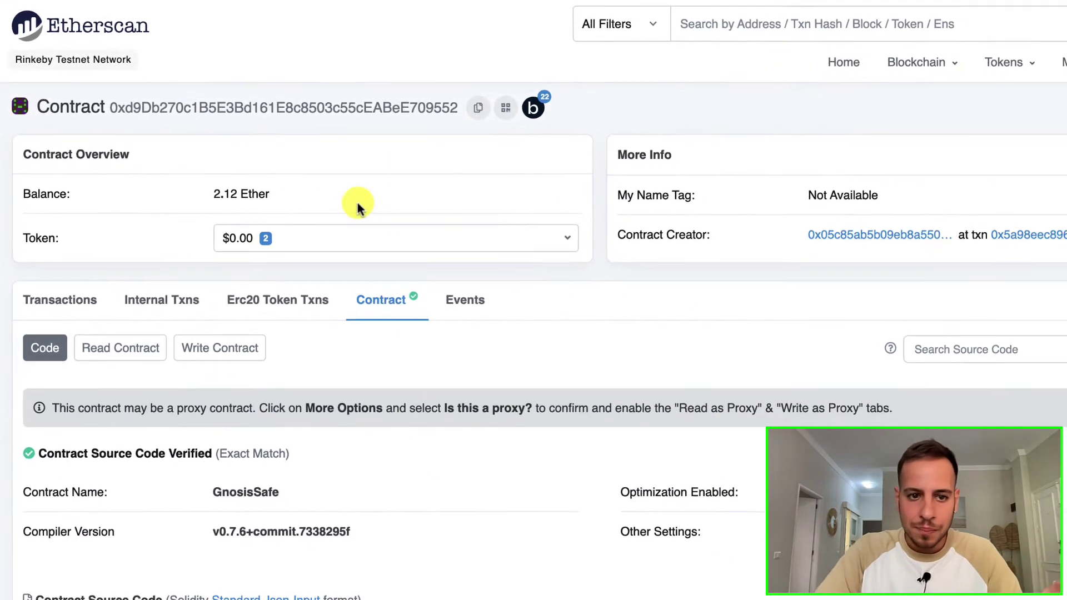
double_click(221, 105)
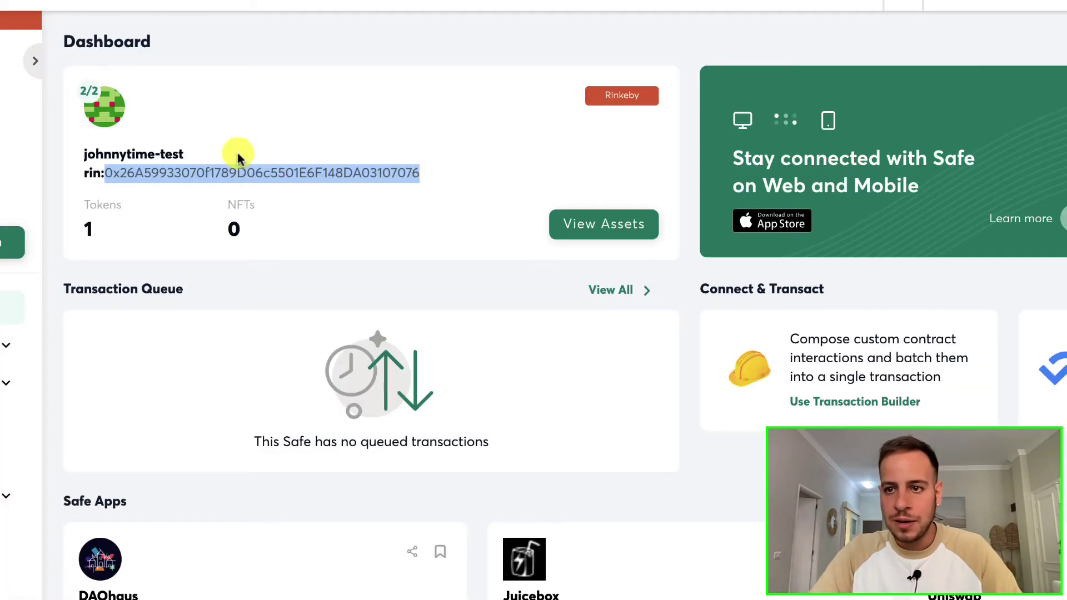
double_click(233, 169)
key(ctrl+t)
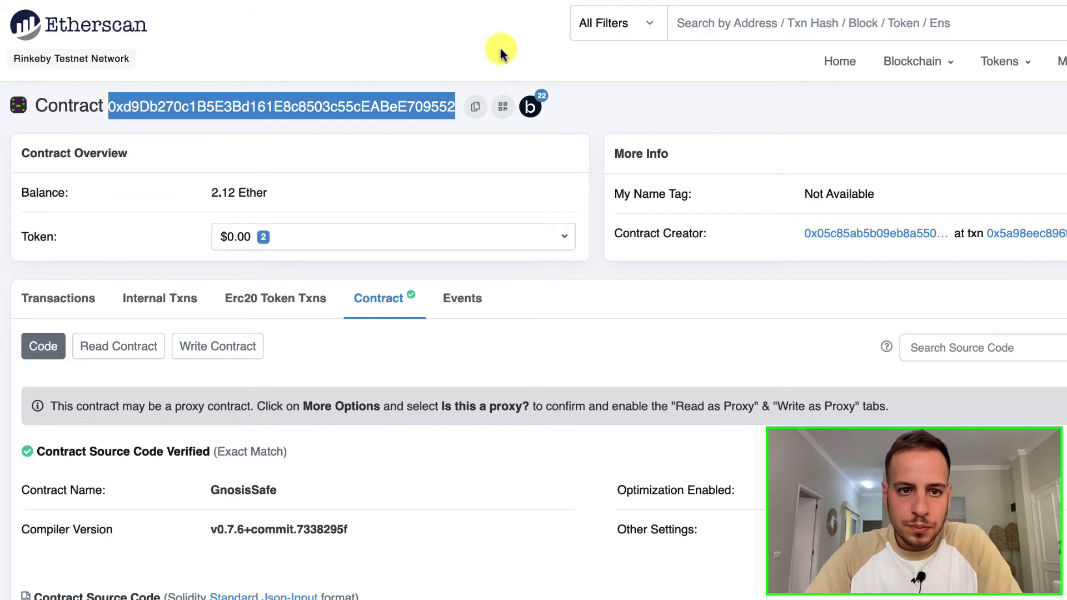
click(750, 24)
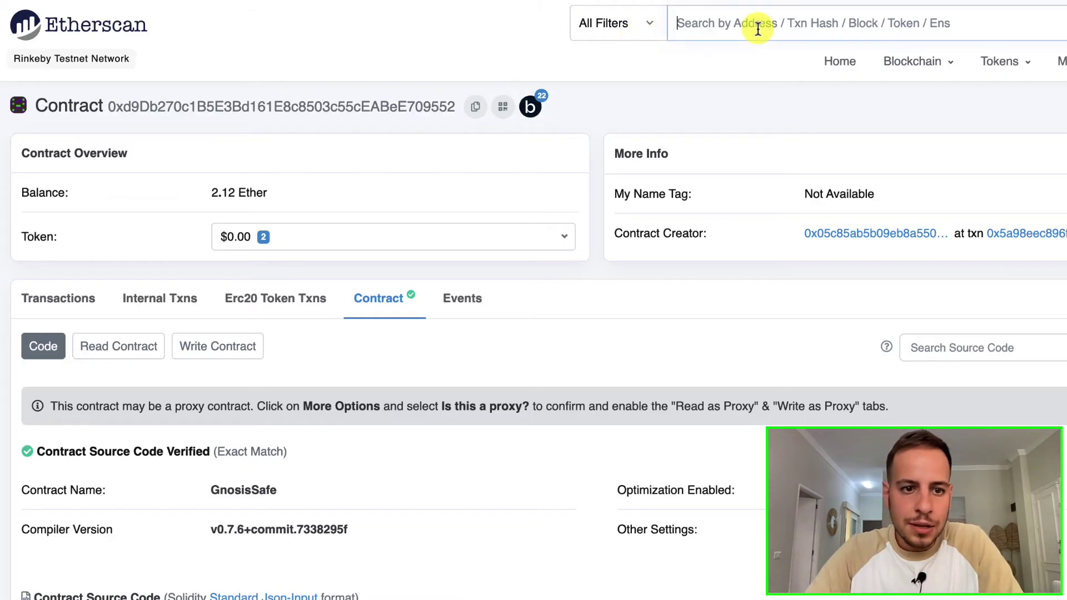
key(ctrl+v)
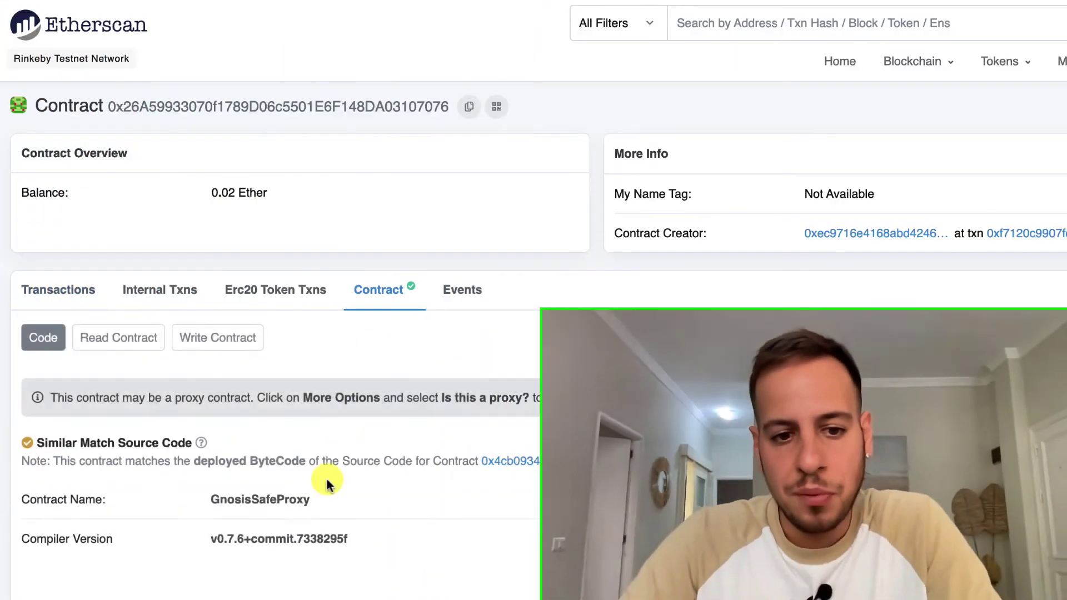
Examine the Safe contract's name and balance, and its incoming and internal transactions on Etherscan
double_click(259, 500)
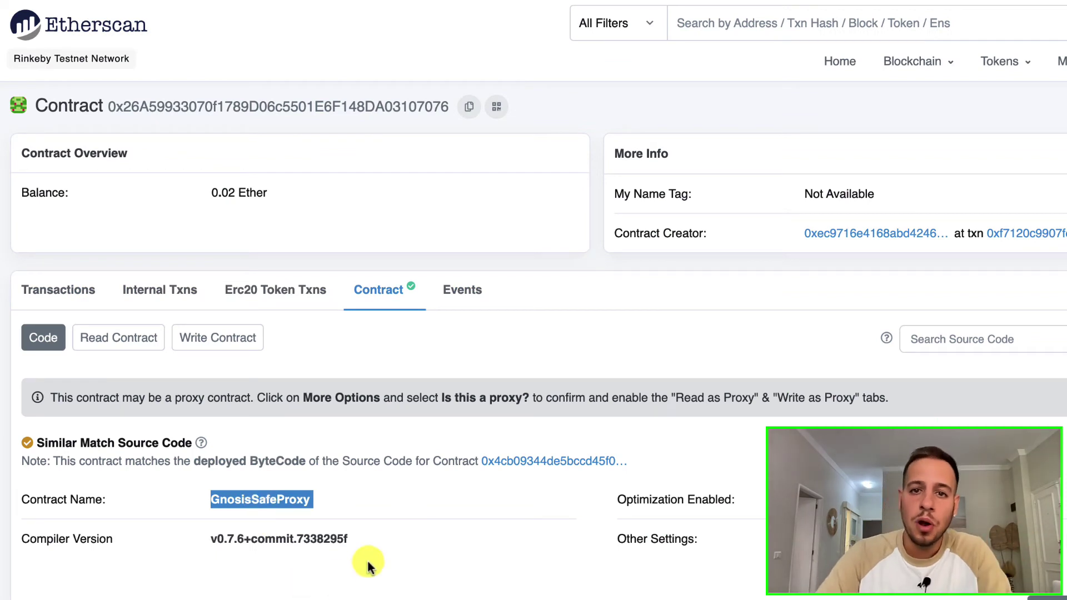
click(231, 192)
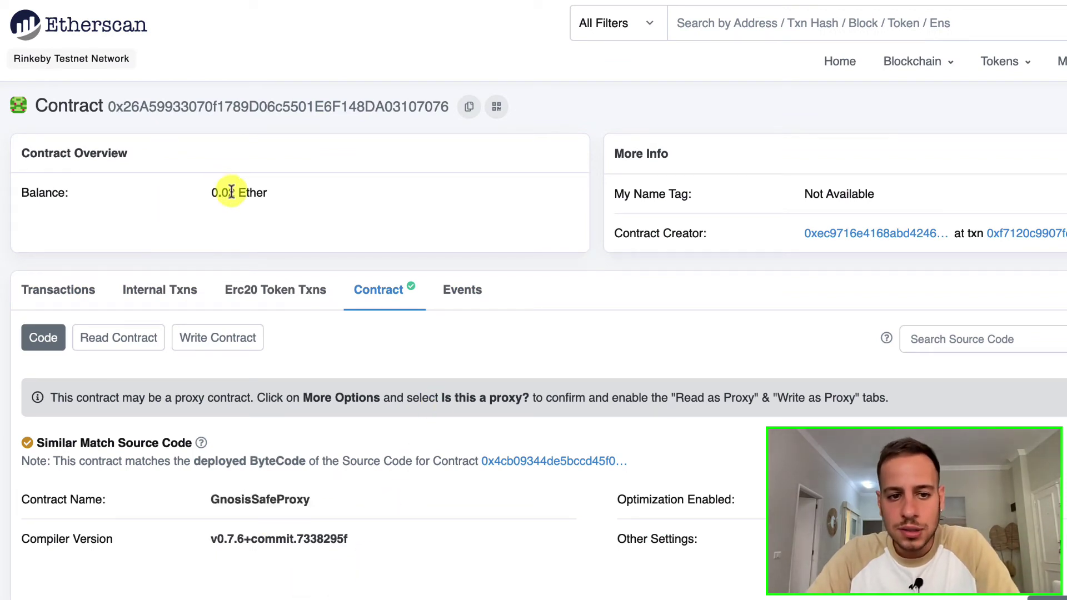
double_click(228, 192)
click(68, 296)
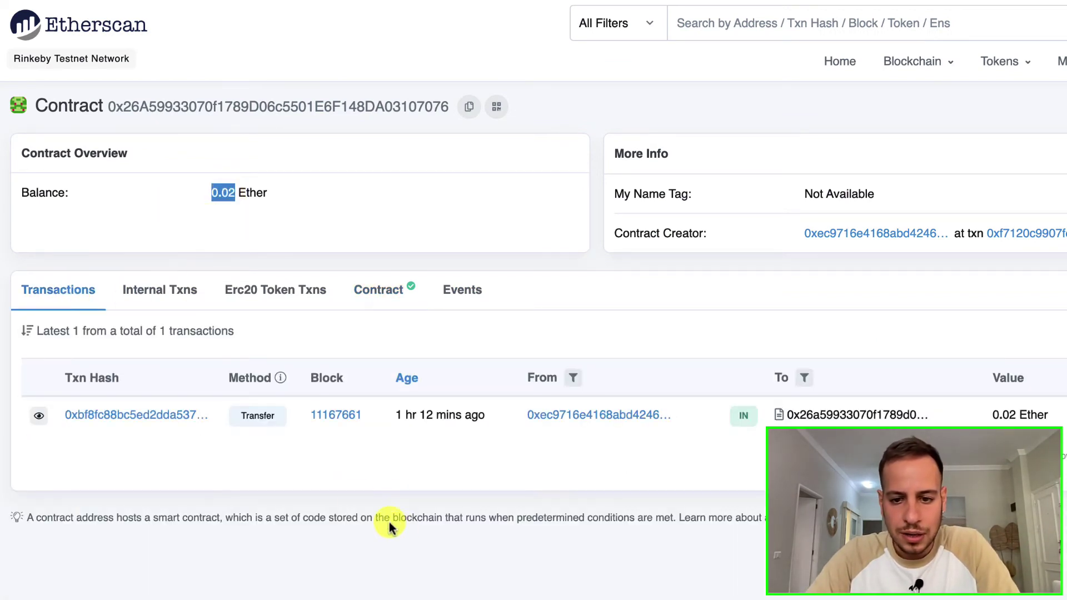
drag(404, 416, 485, 417)
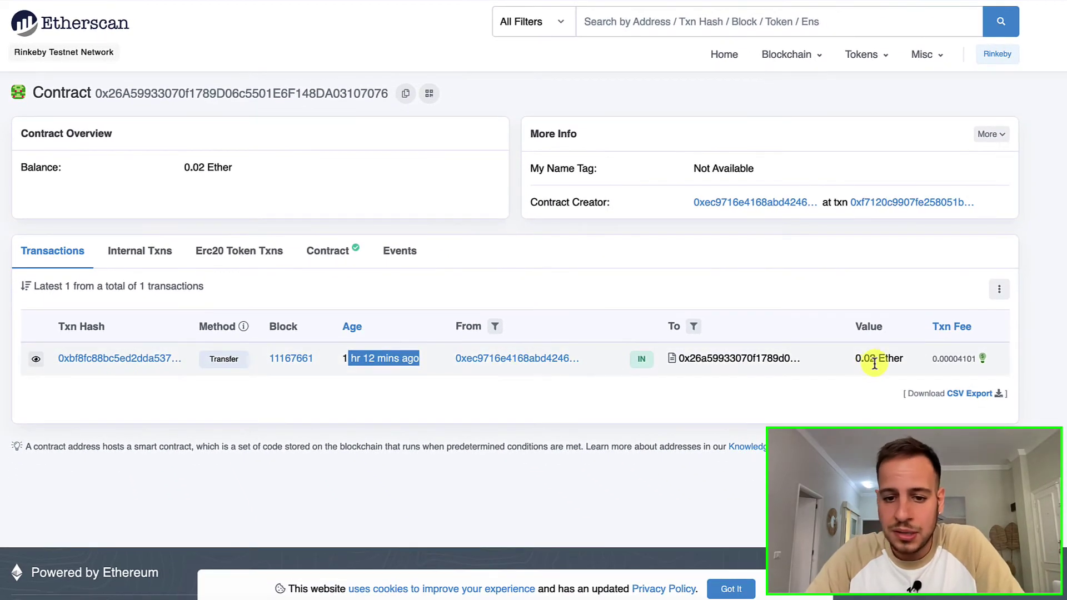
triple_click(874, 362)
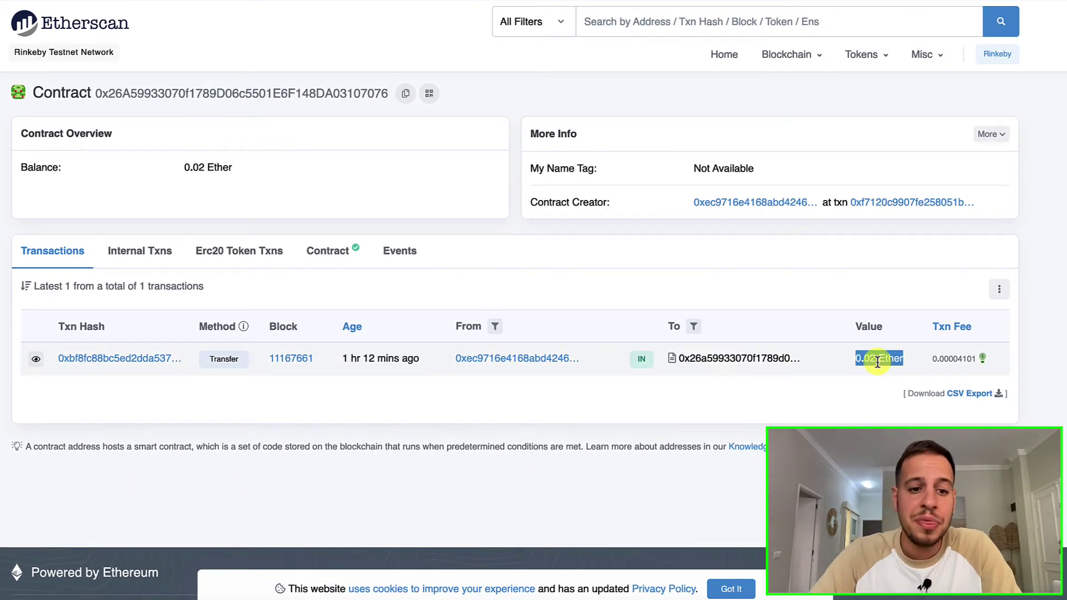
click(153, 256)
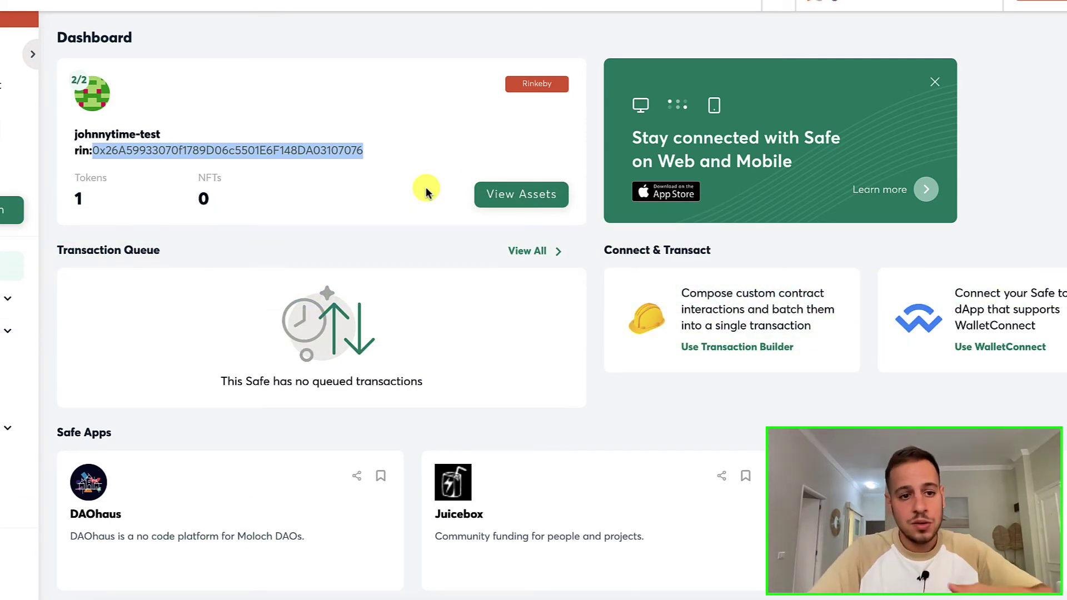
Return to Gnosis Safe, highlight the Safe's address on the dashboard, and view its coin and NFT assets
click(125, 126)
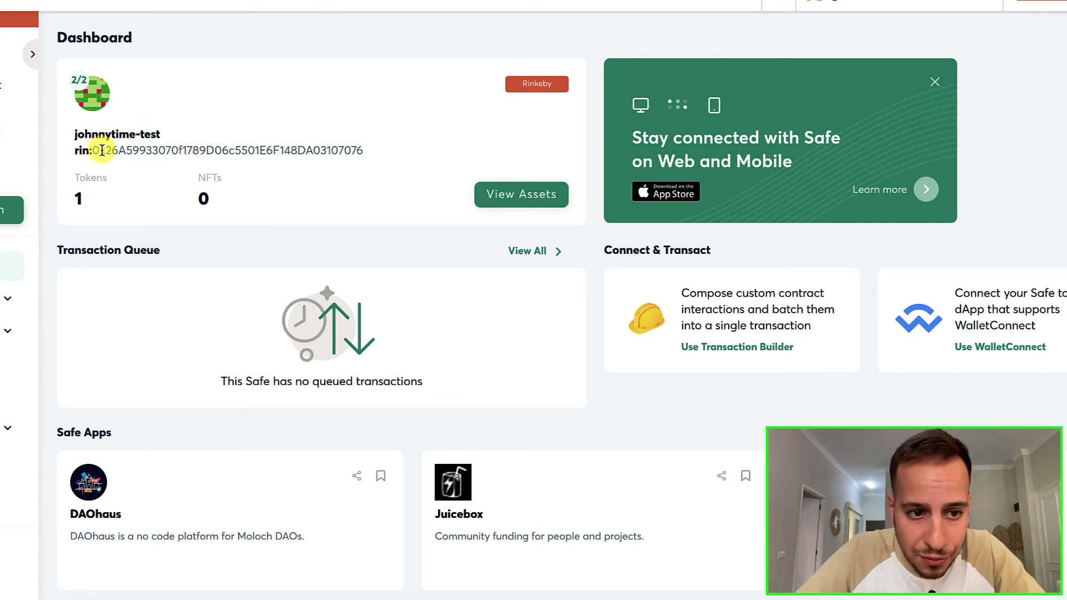
double_click(102, 150)
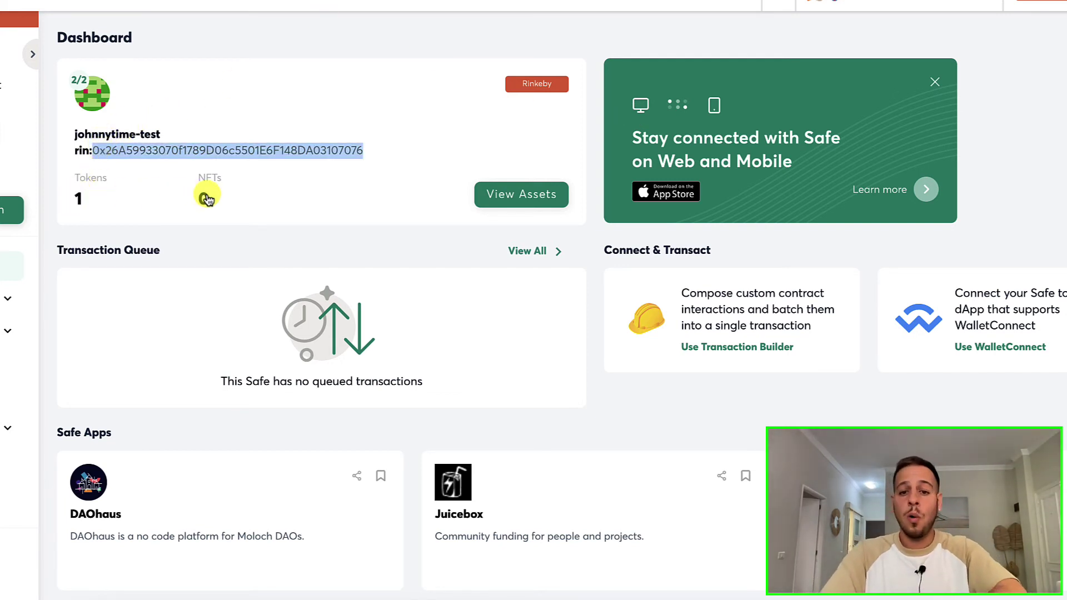
click(501, 204)
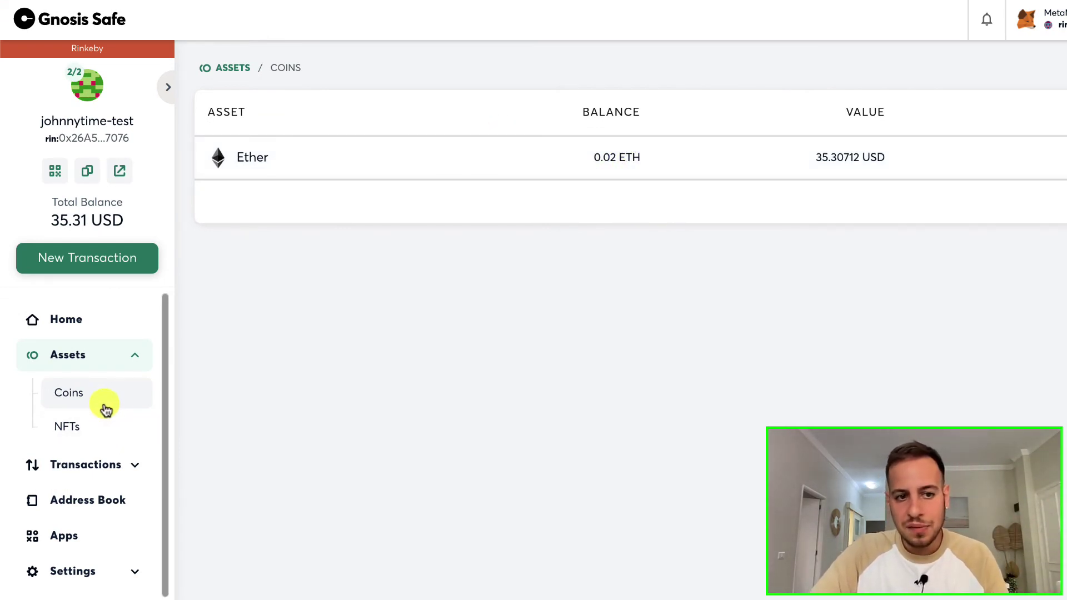
click(71, 394)
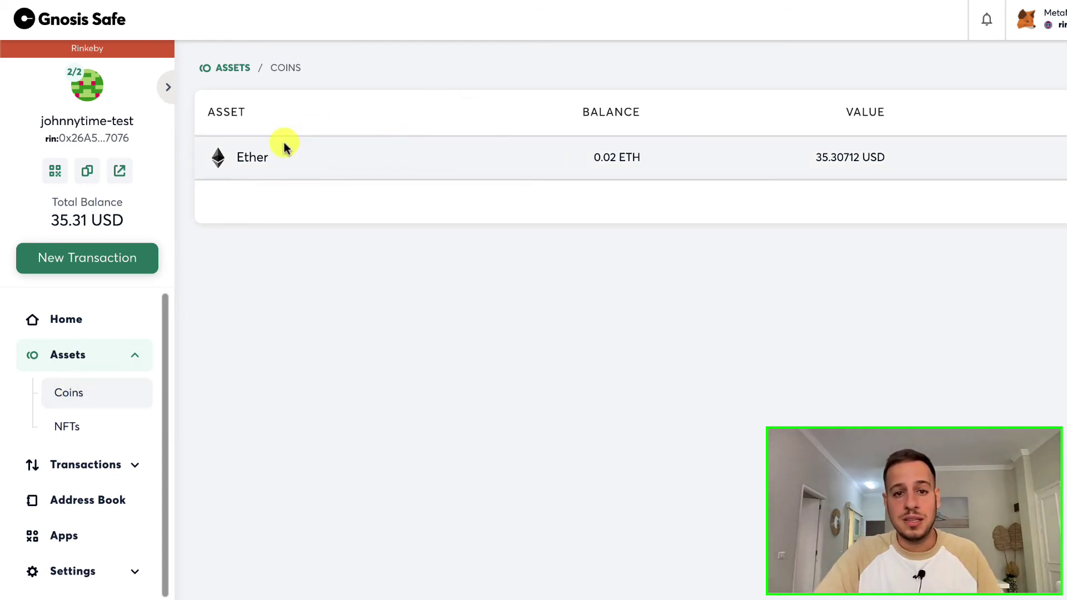
click(63, 429)
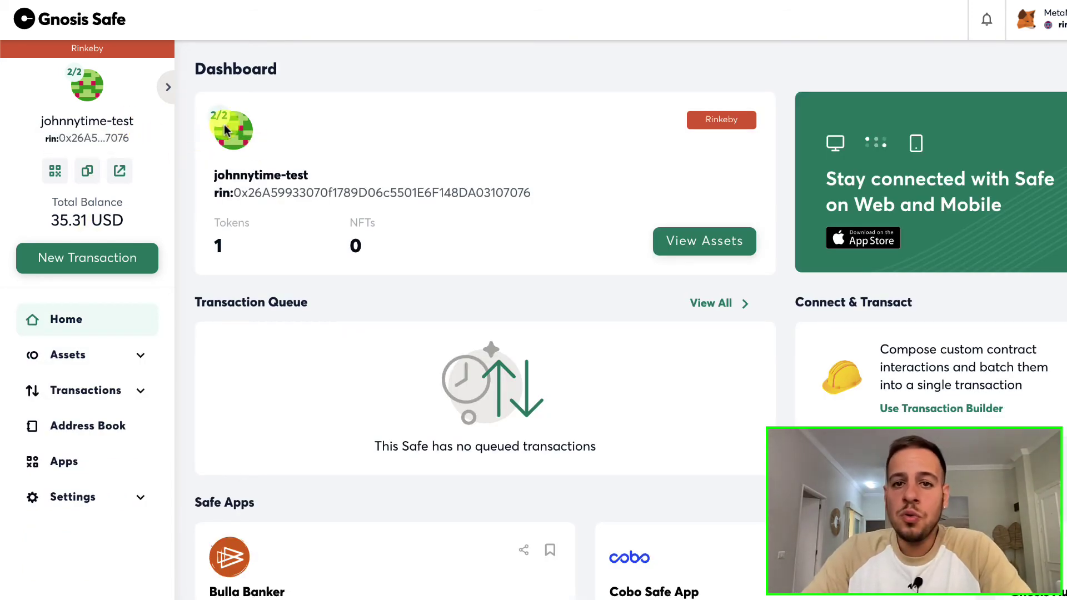
Check the Safe's signature threshold on the dashboard and the two signers' addresses in the address book
drag(203, 115, 261, 120)
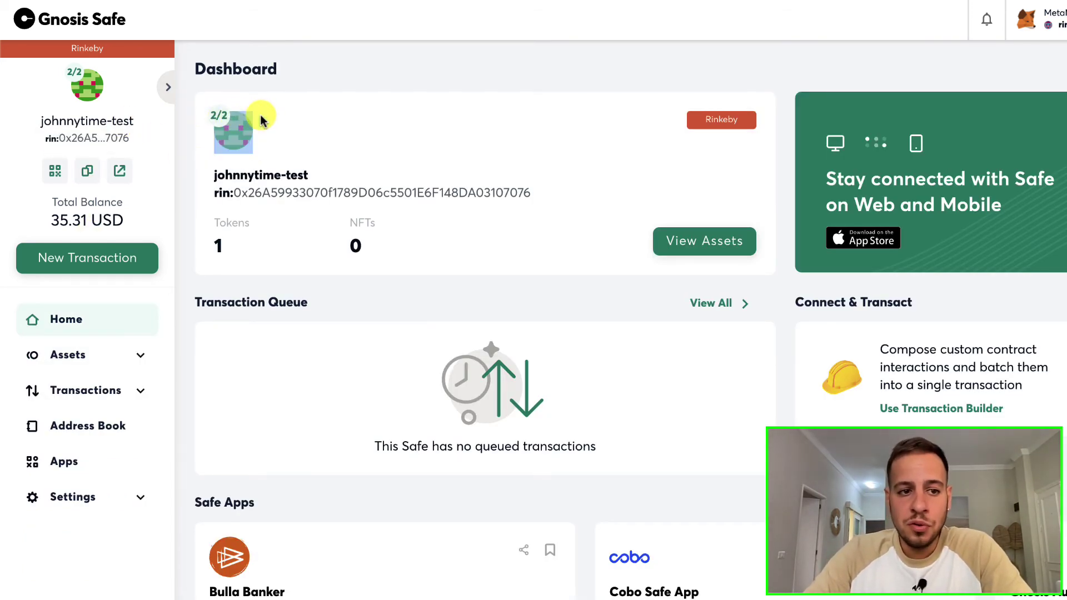
click(232, 114)
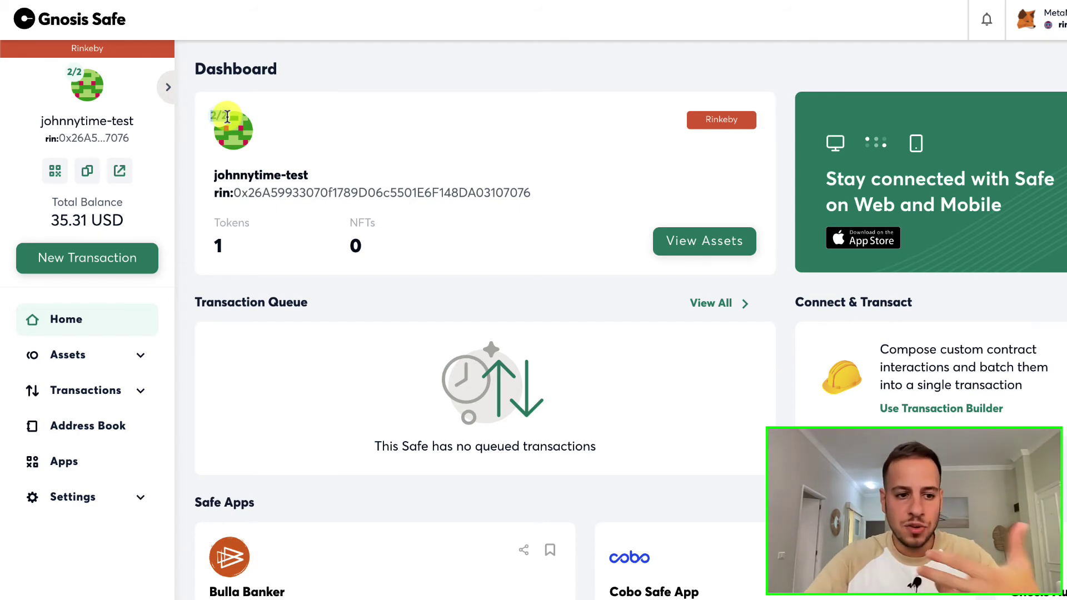
click(88, 425)
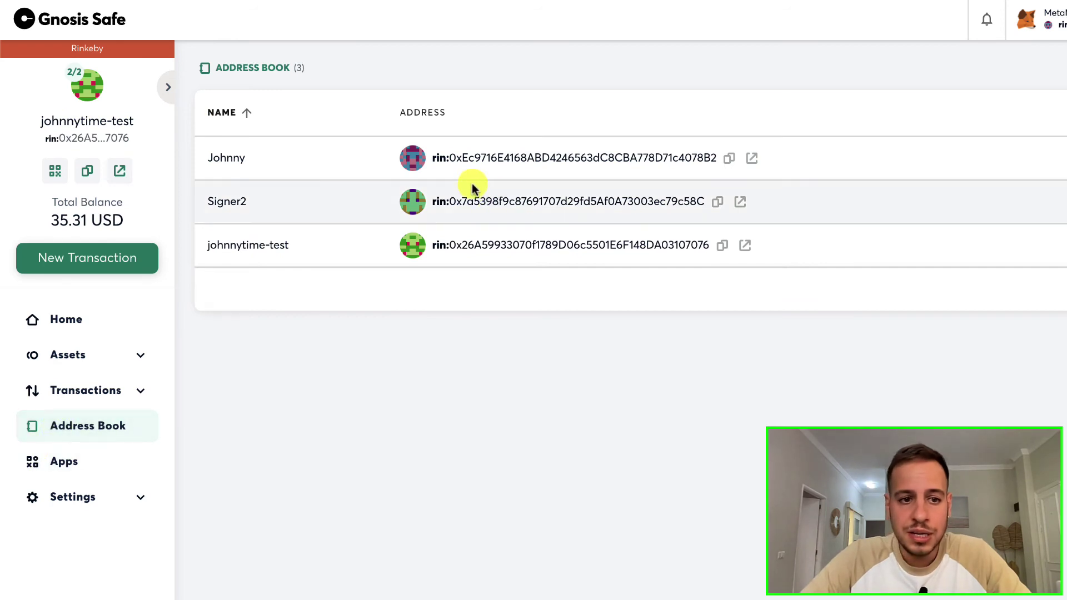
drag(457, 158, 611, 158)
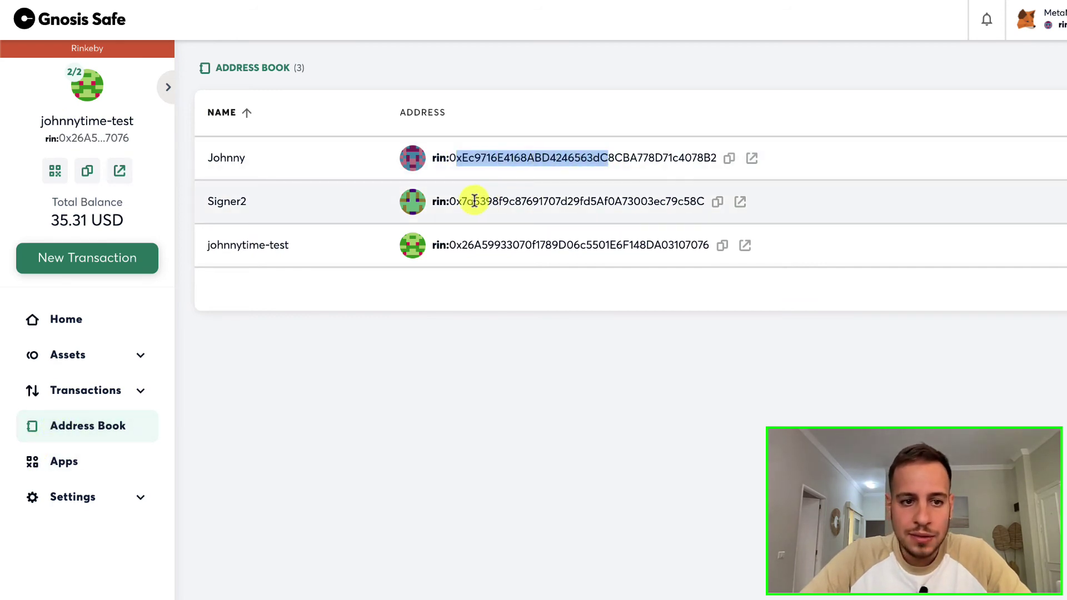
drag(447, 201, 683, 201)
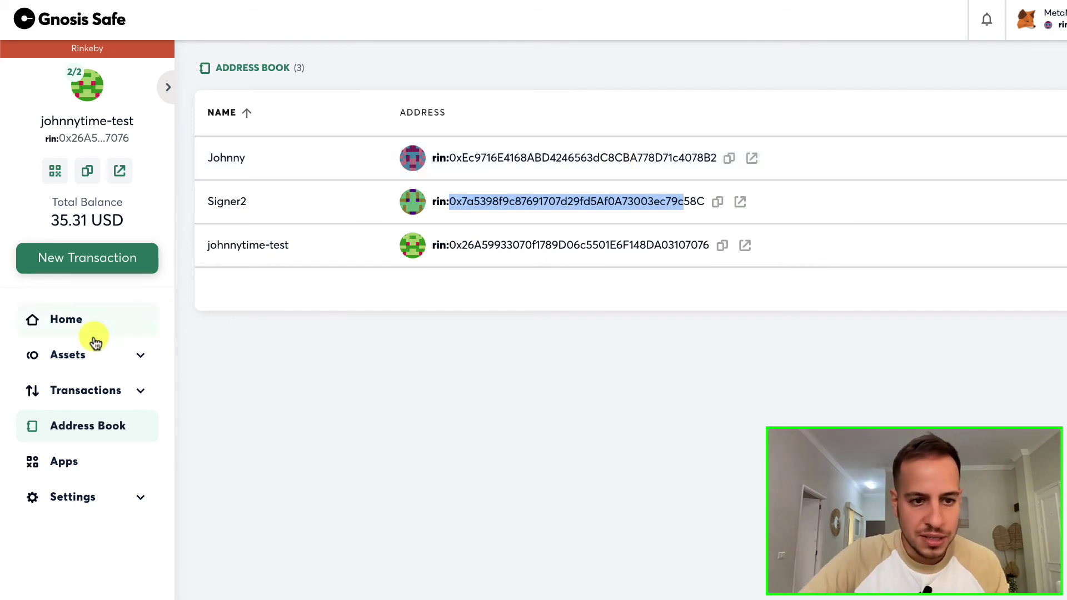
View the Safe's NFTs and coins, and open its transaction history
click(78, 353)
click(70, 424)
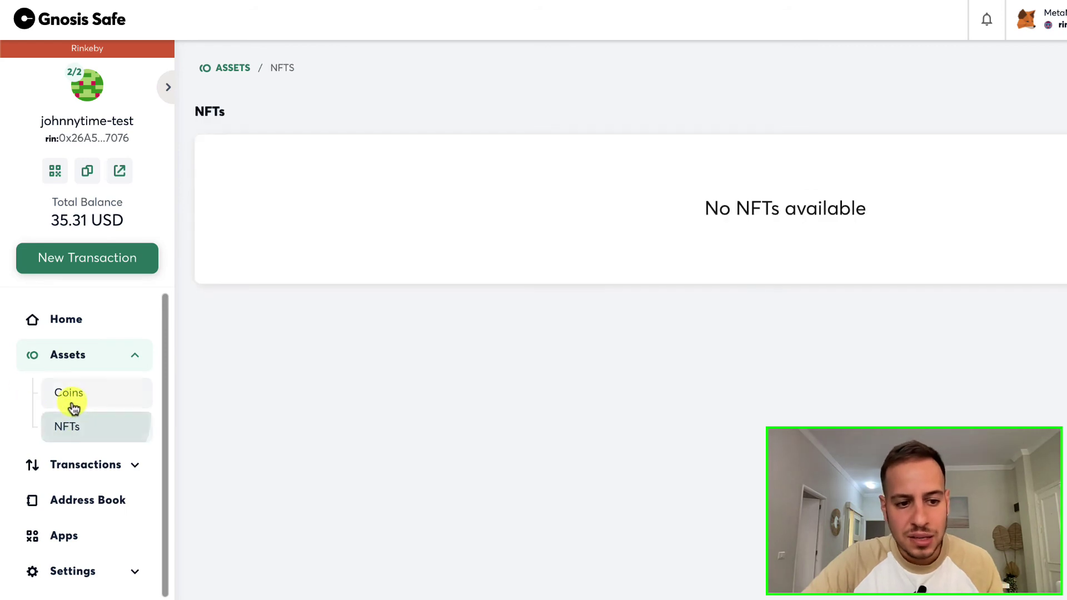
click(69, 399)
click(72, 463)
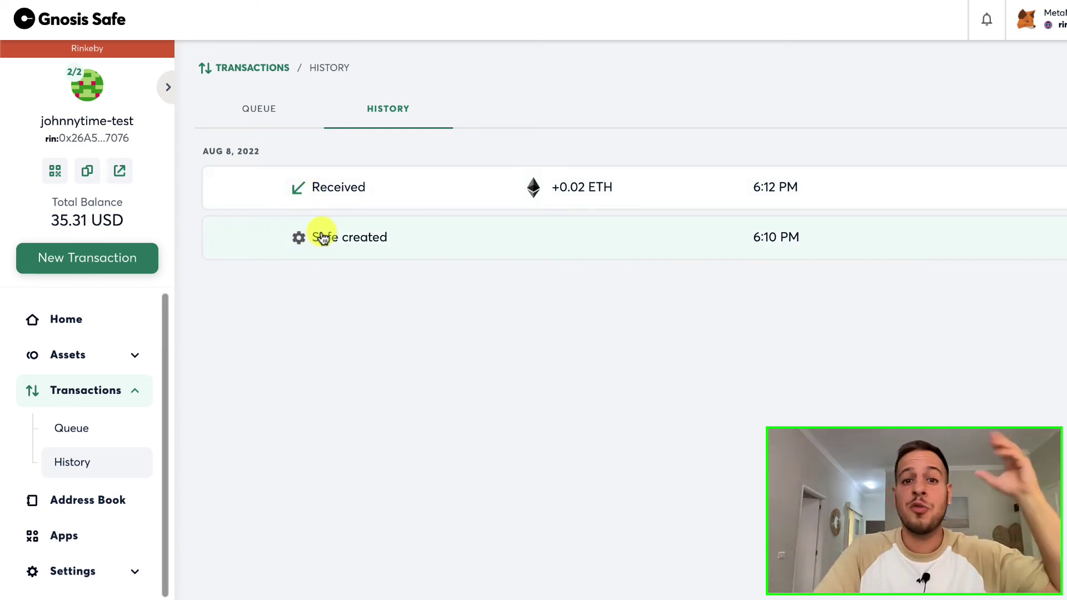
Examine the new transaction types and the contract interaction form, and close it without submitting anything
click(96, 251)
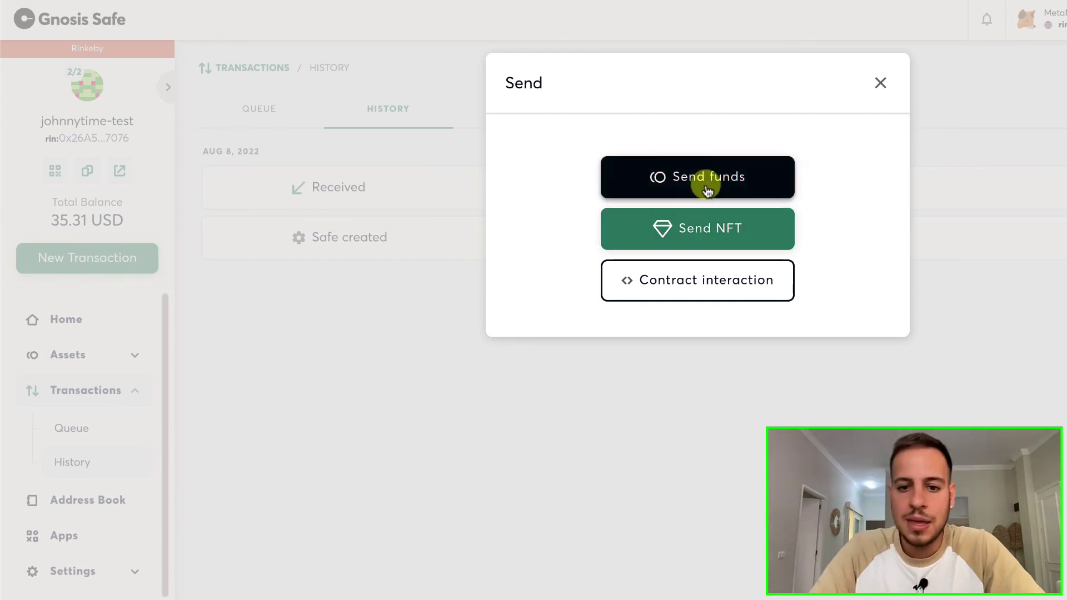
click(703, 300)
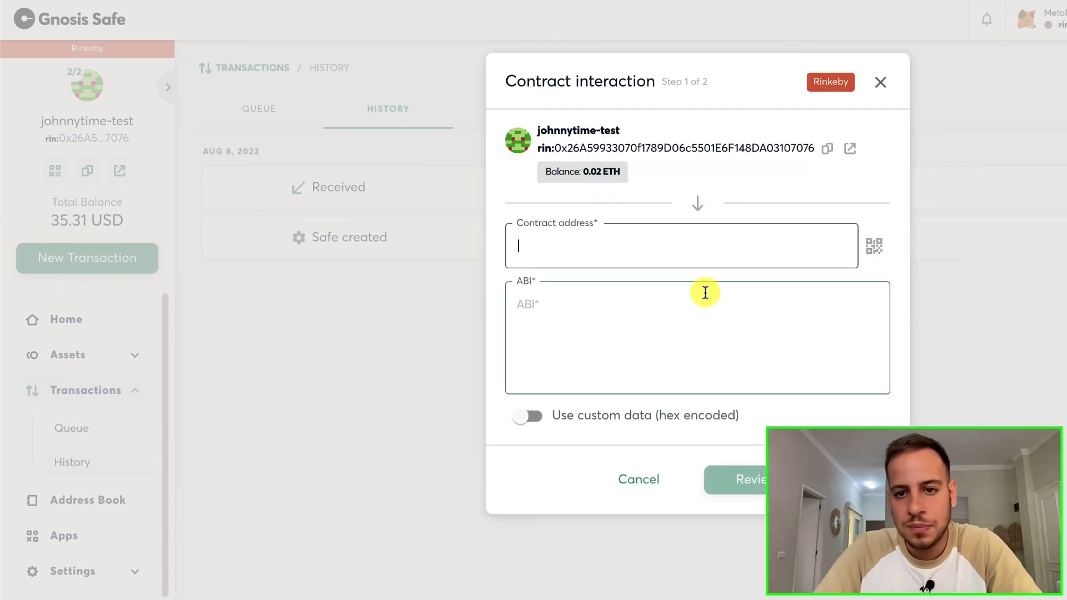
click(883, 82)
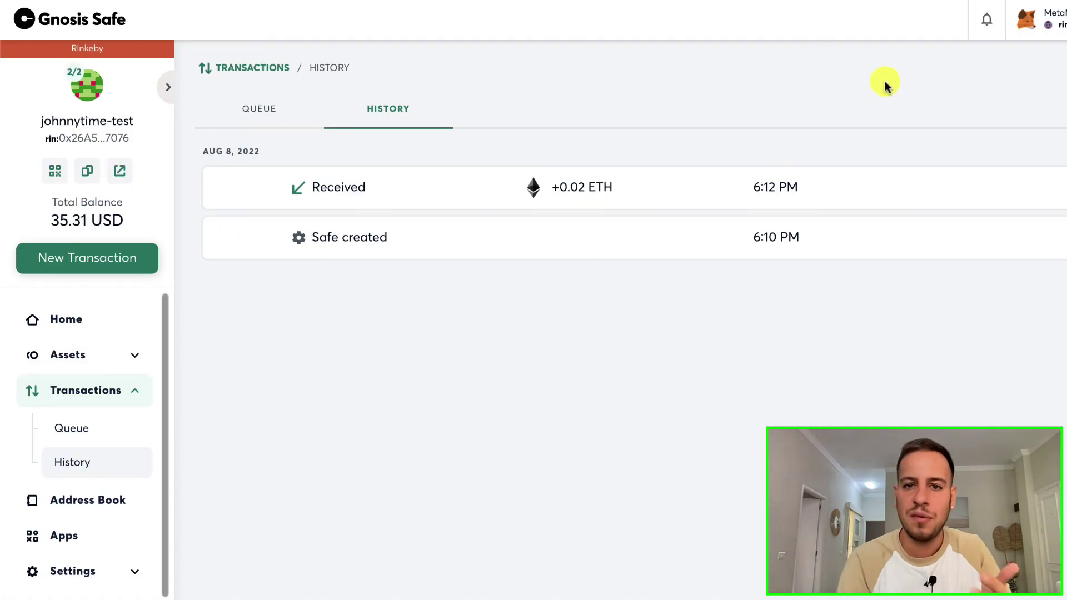